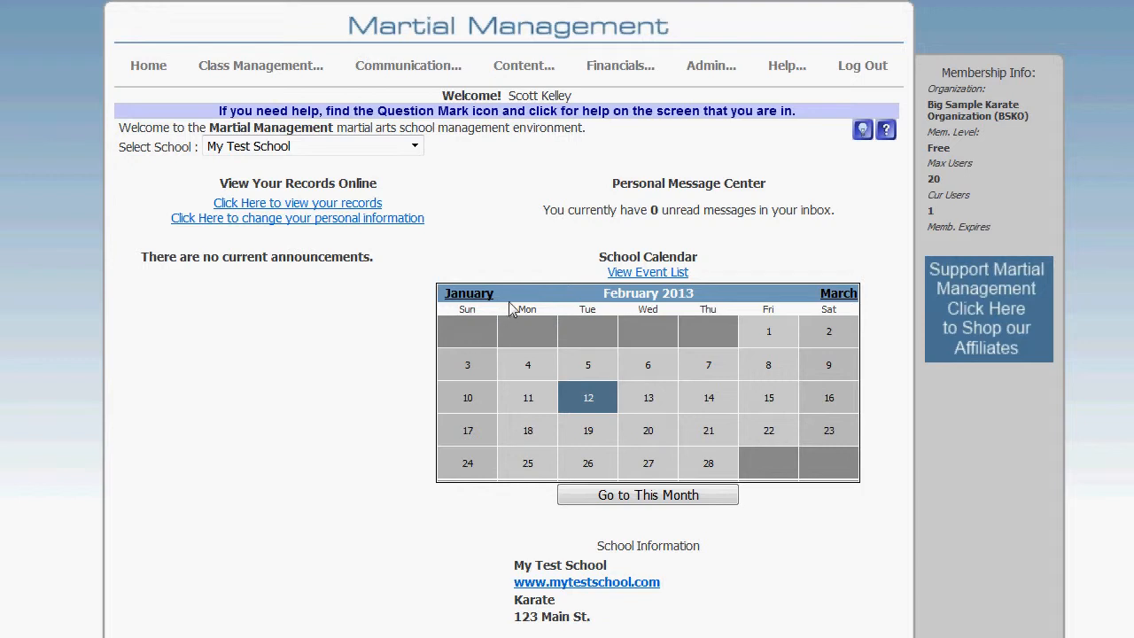
- Check which schools can be selected on the home page
left_click(415, 147)
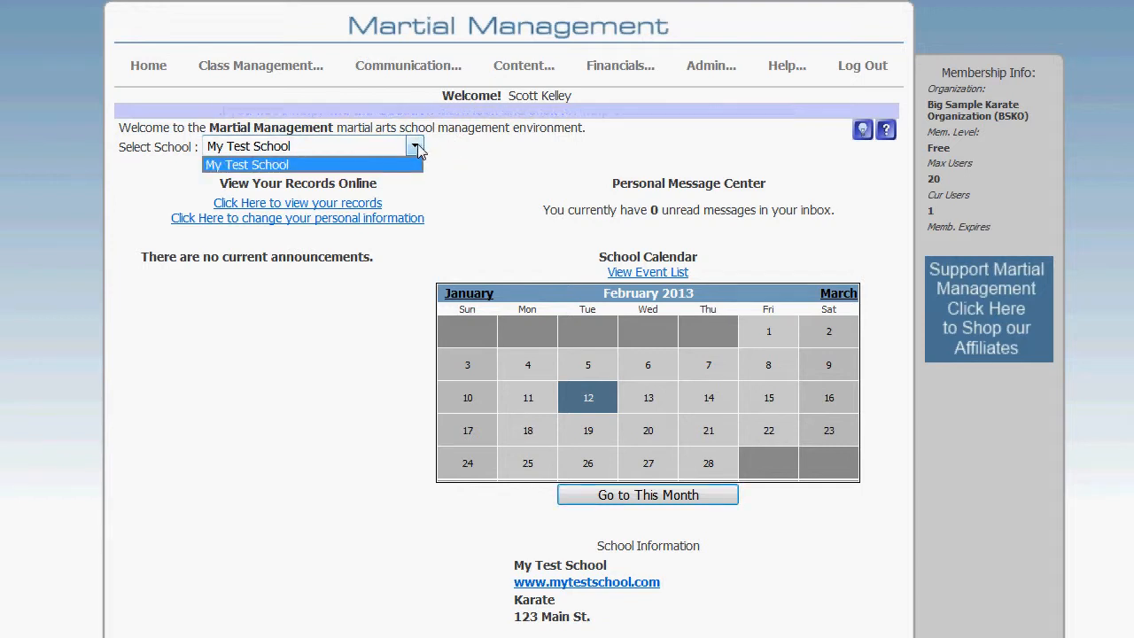
left_click(415, 147)
left_click(415, 148)
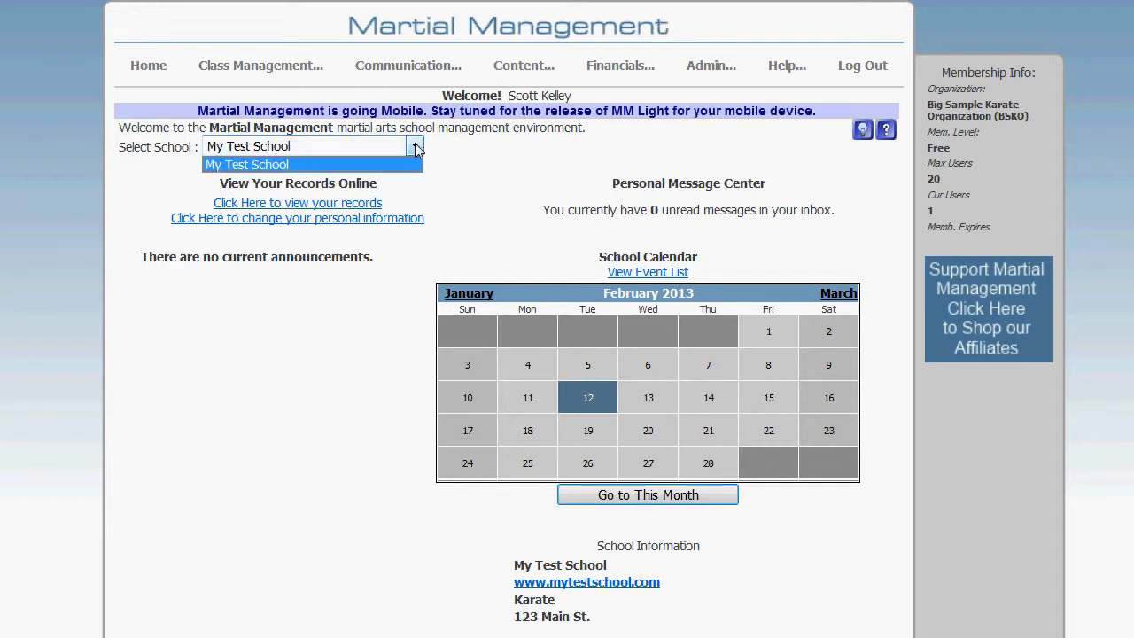
left_click(417, 148)
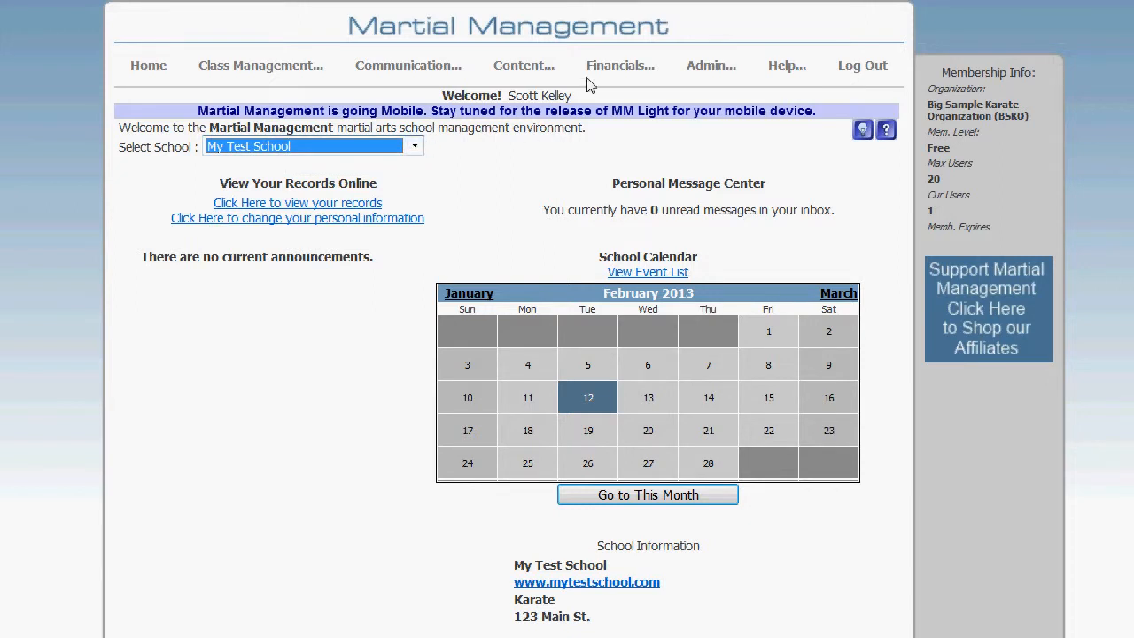
- Start a new school in the organization's school list, named "BSKO - Branch" with Karate as its primary style
mouse_move(695, 74)
left_click(724, 139)
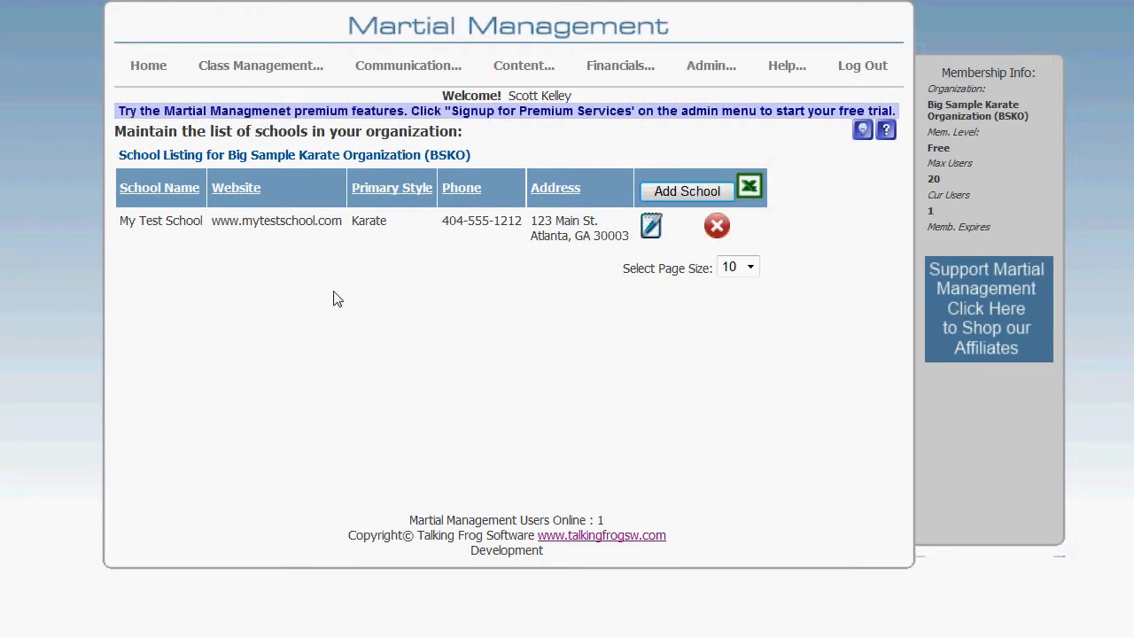
left_click(677, 190)
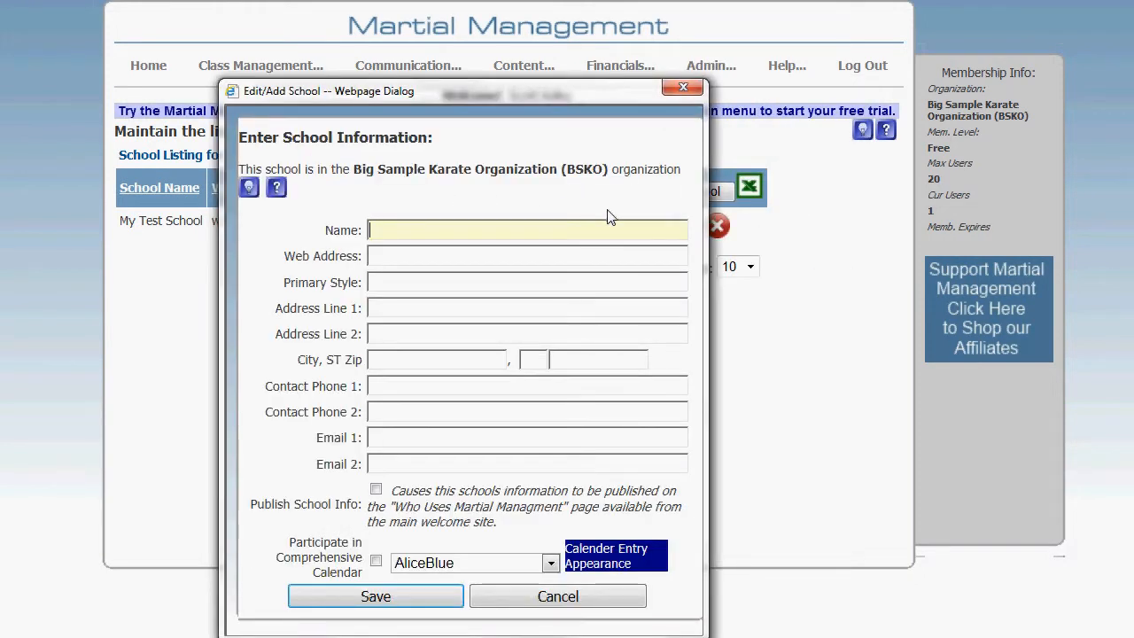
type("BSKO - Branc")
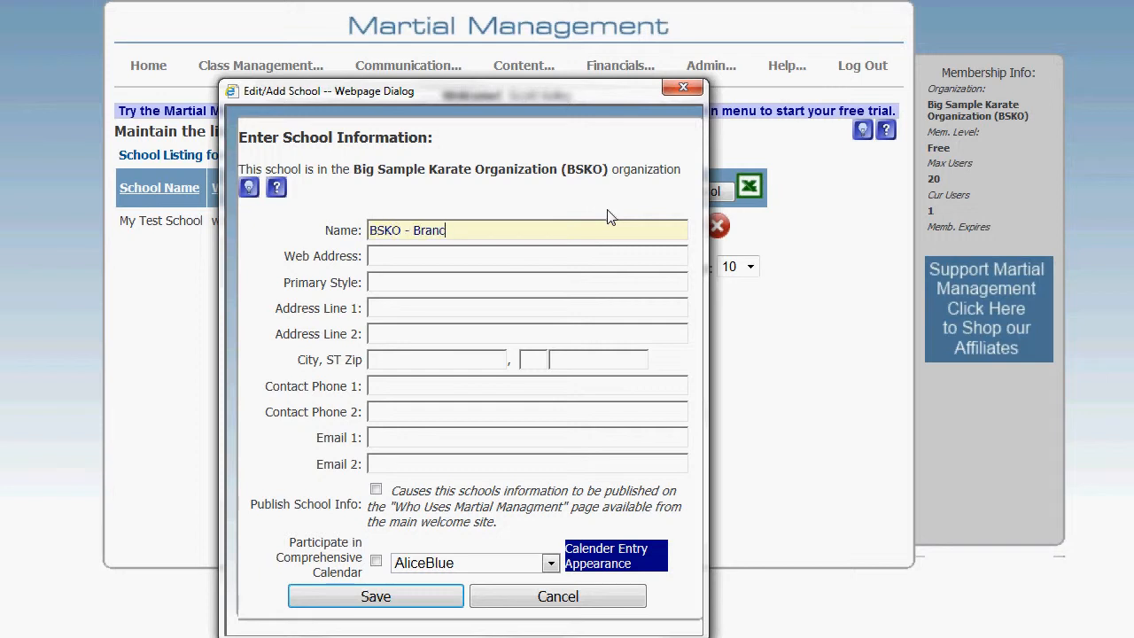
type("h")
type("Karate")
- Fill in the new school's street address, city, state and zip code, leaving the contact phone fields empty
type("567 Oak ")
type("Lane")
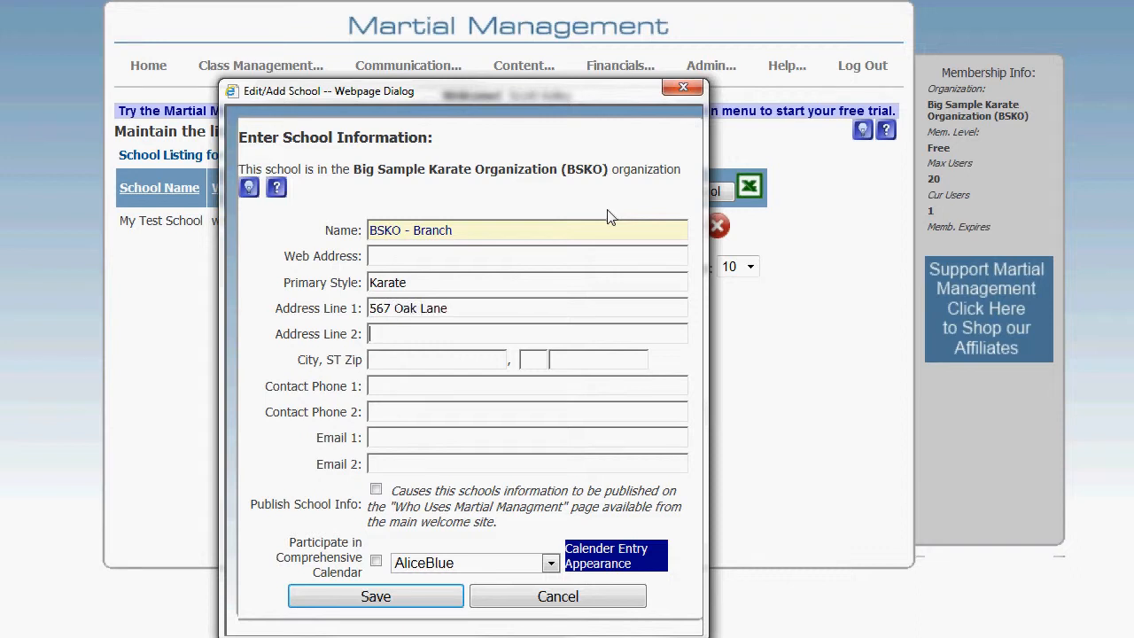
type("Austell")
type("GA")
type("30303")
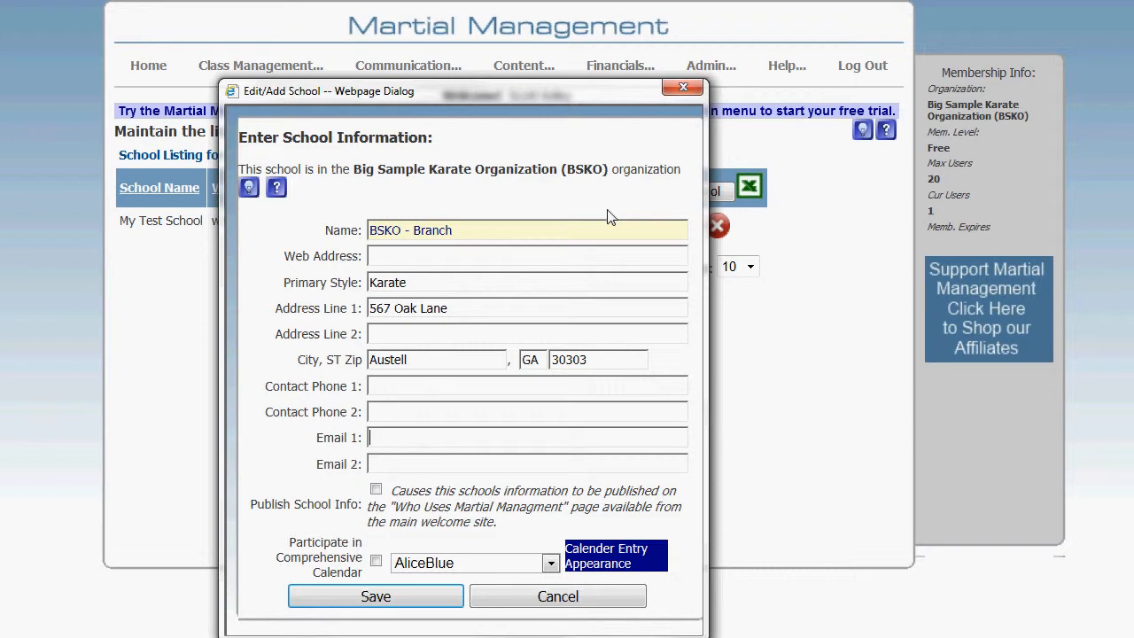
key("Tab")
- Publish the new school's info, include it in the comprehensive calendar with the color Coral, and save it
left_click(377, 490)
left_click(381, 562)
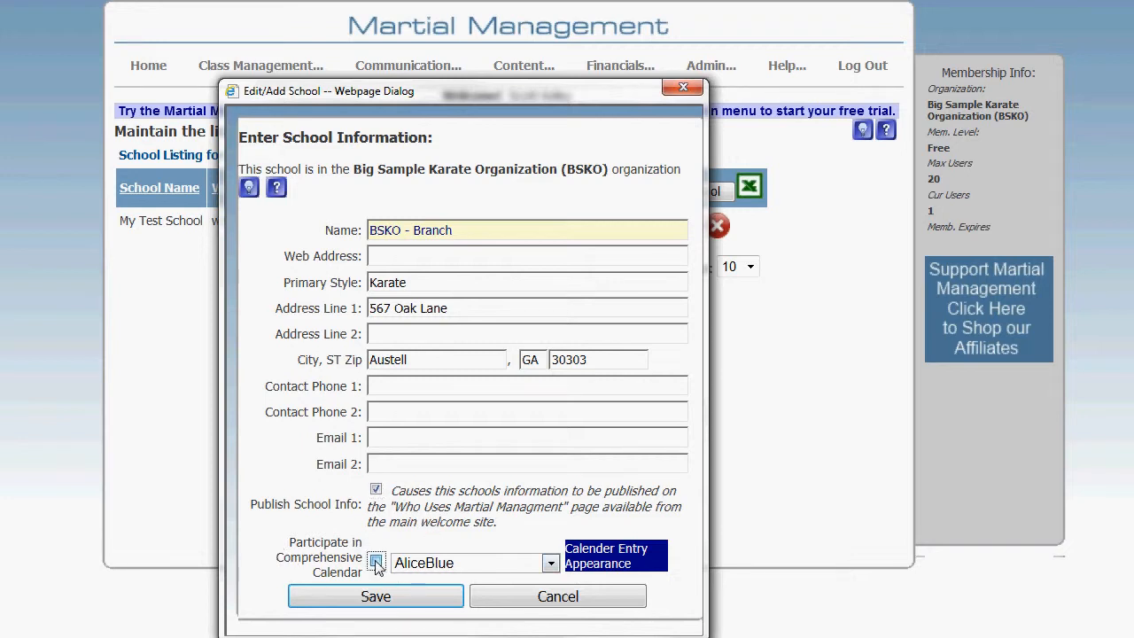
left_click(550, 564)
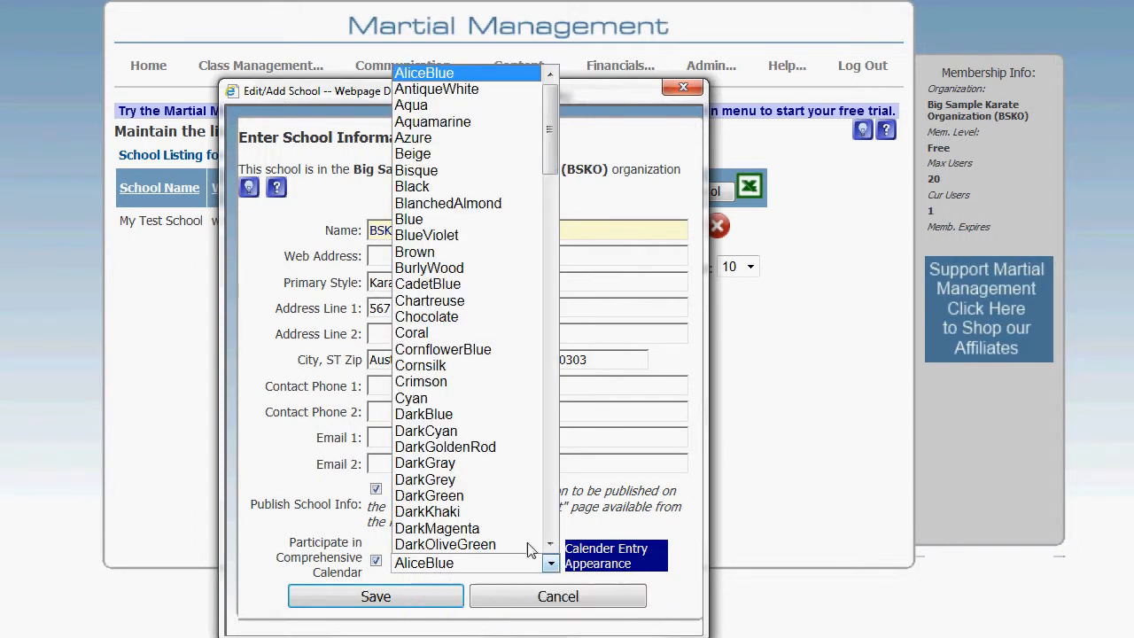
left_click(474, 332)
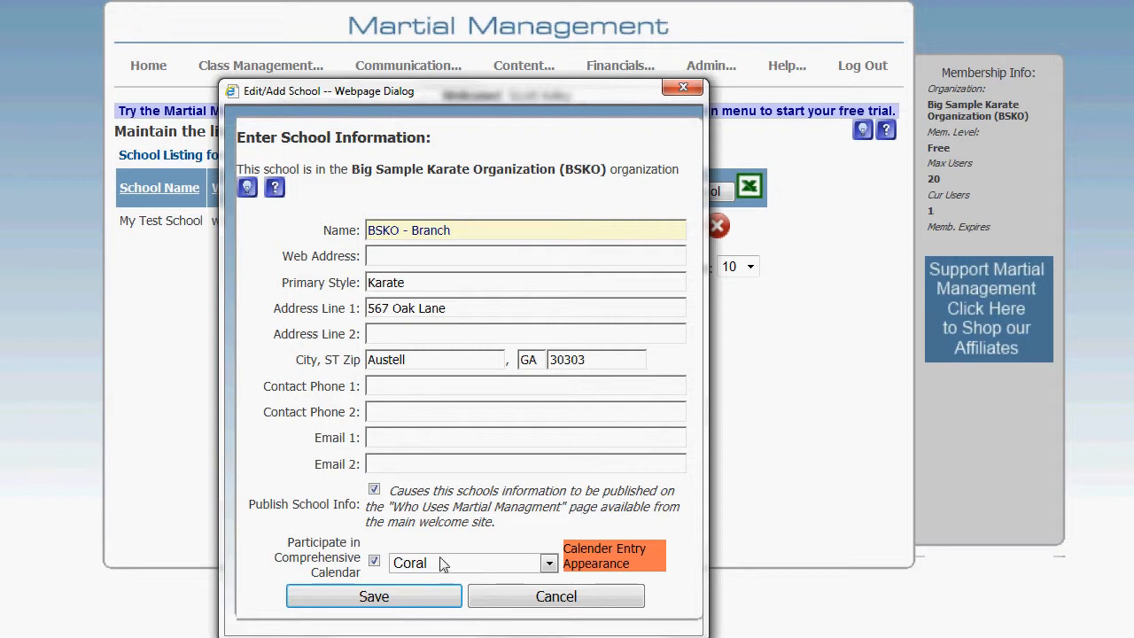
left_click(427, 601)
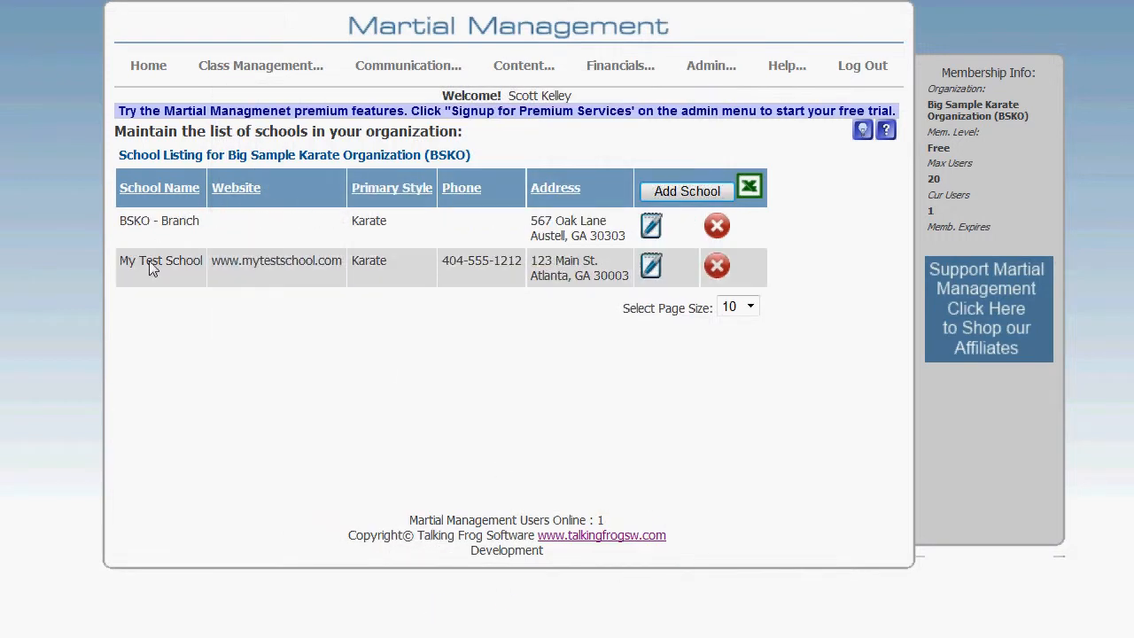
- Edit My Test School to publish its info and join the comprehensive calendar in YellowGreen, and save the changes
left_click(660, 268)
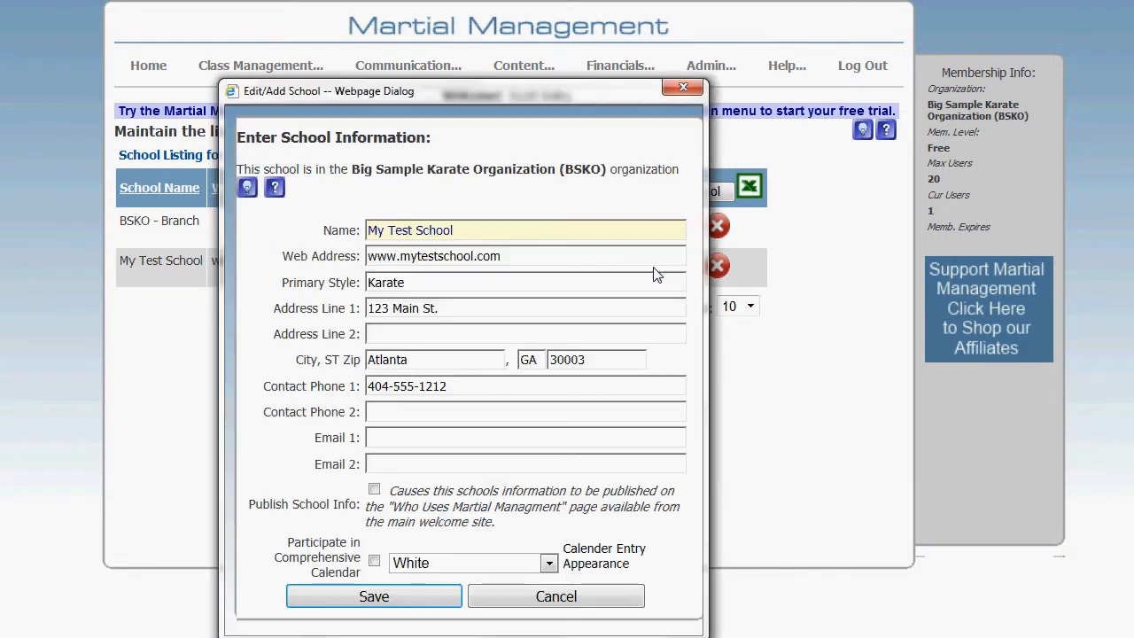
left_click(403, 567)
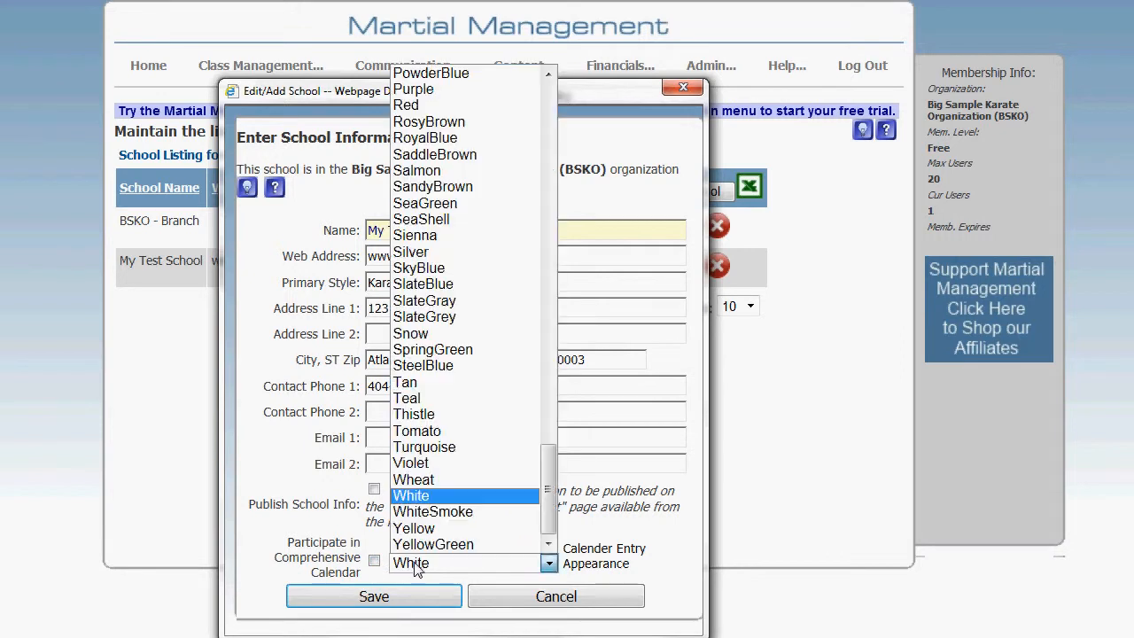
left_click(445, 545)
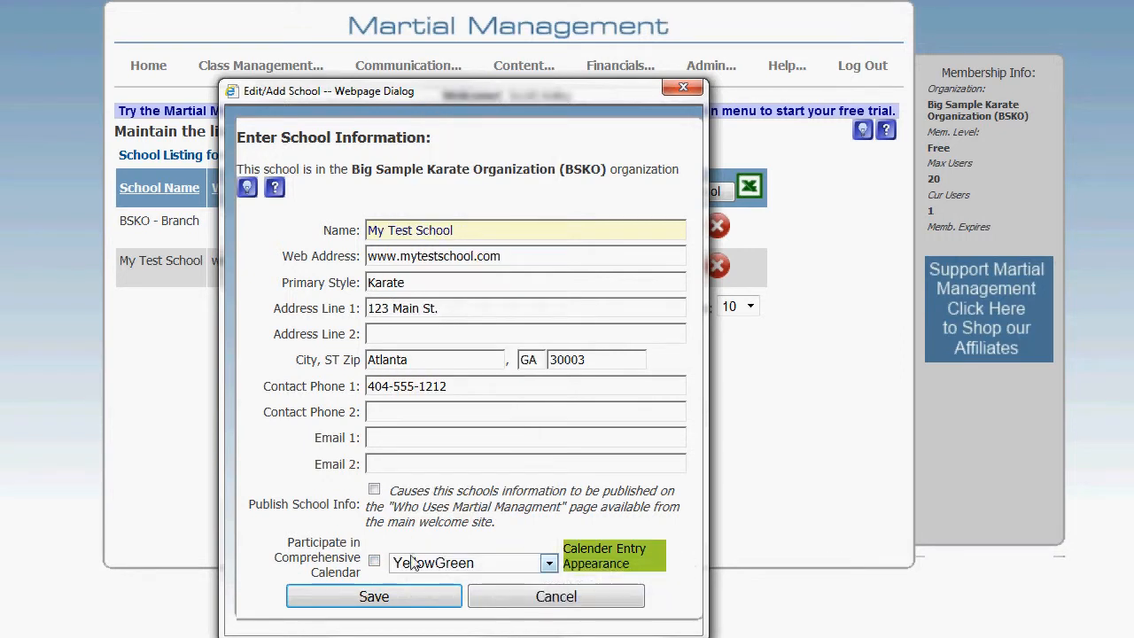
left_click(377, 563)
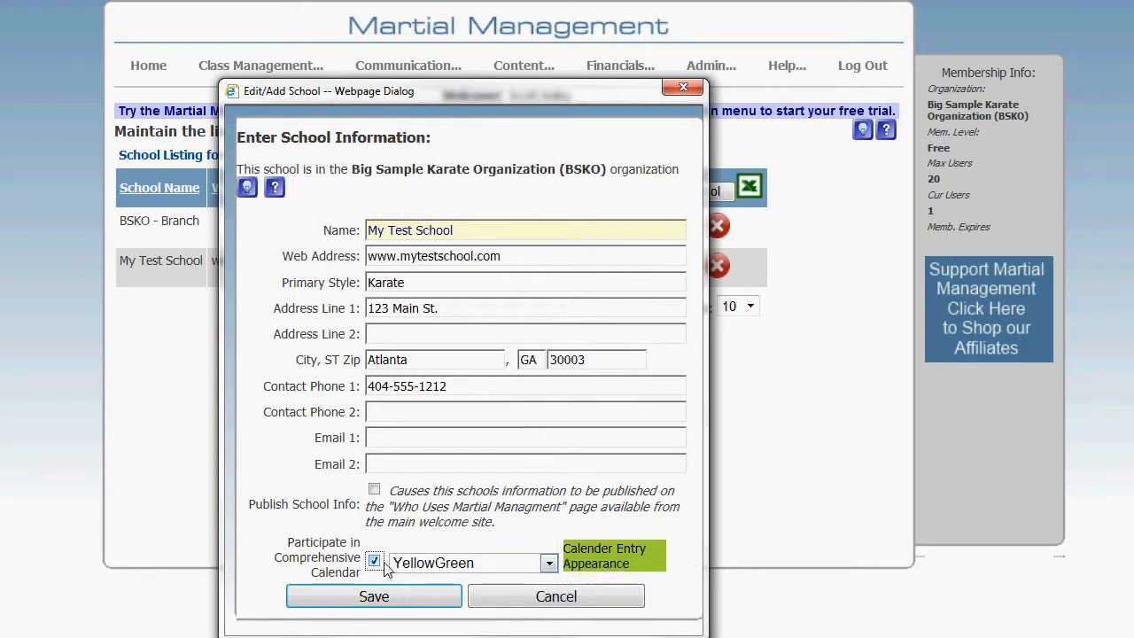
left_click(374, 490)
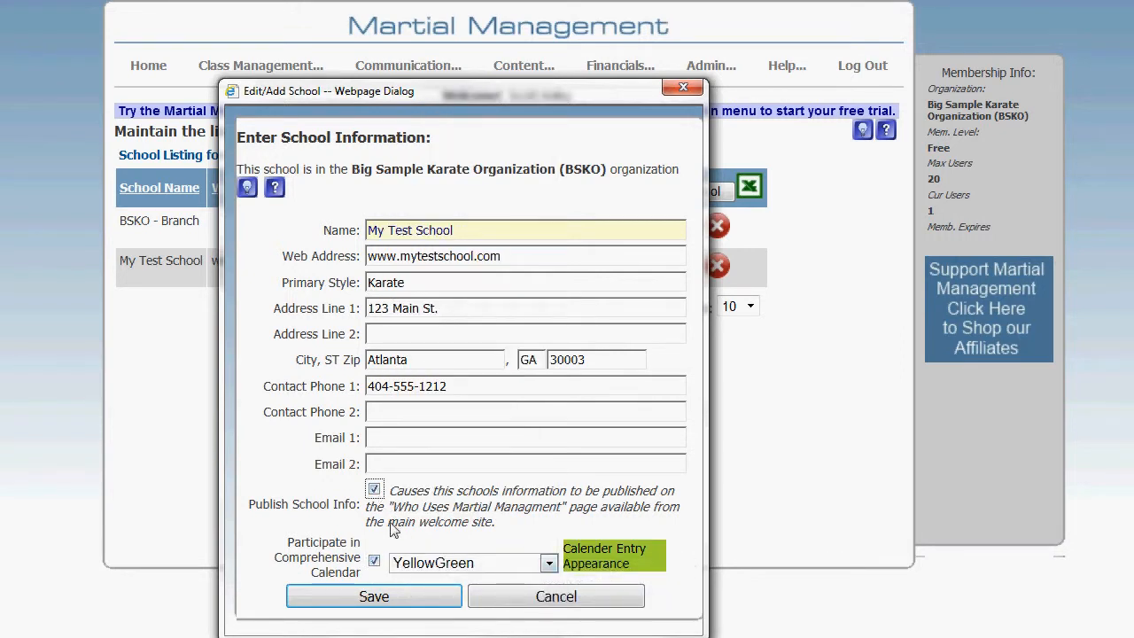
left_click(399, 593)
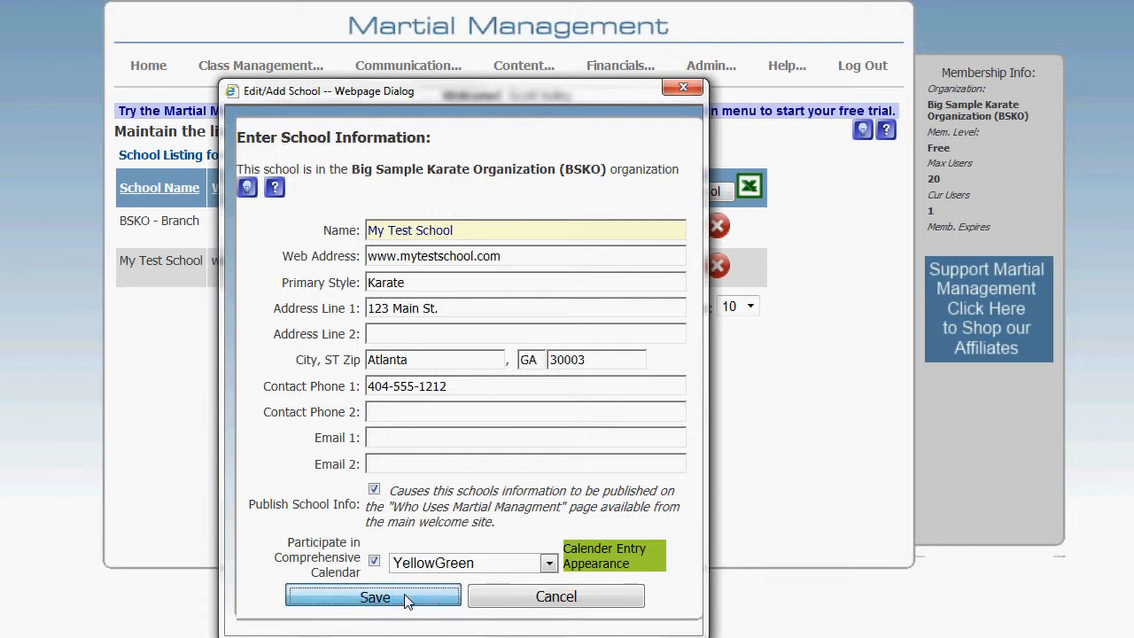
left_click(410, 599)
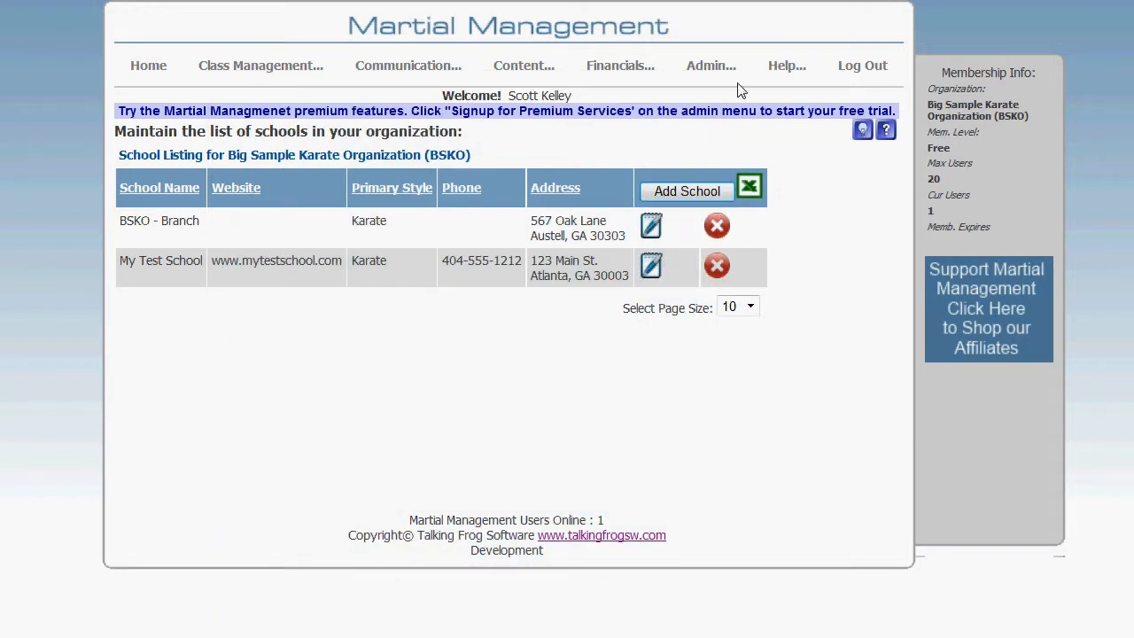
- Return to the home page and switch the selected school to BSKO - Branch
left_click(149, 67)
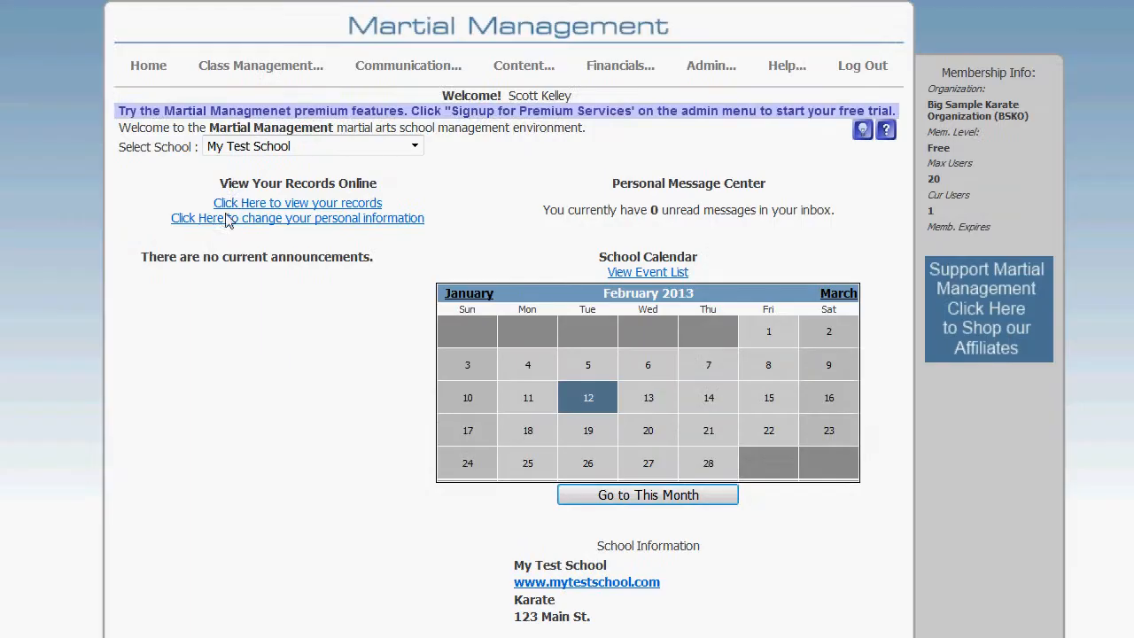
left_click(303, 149)
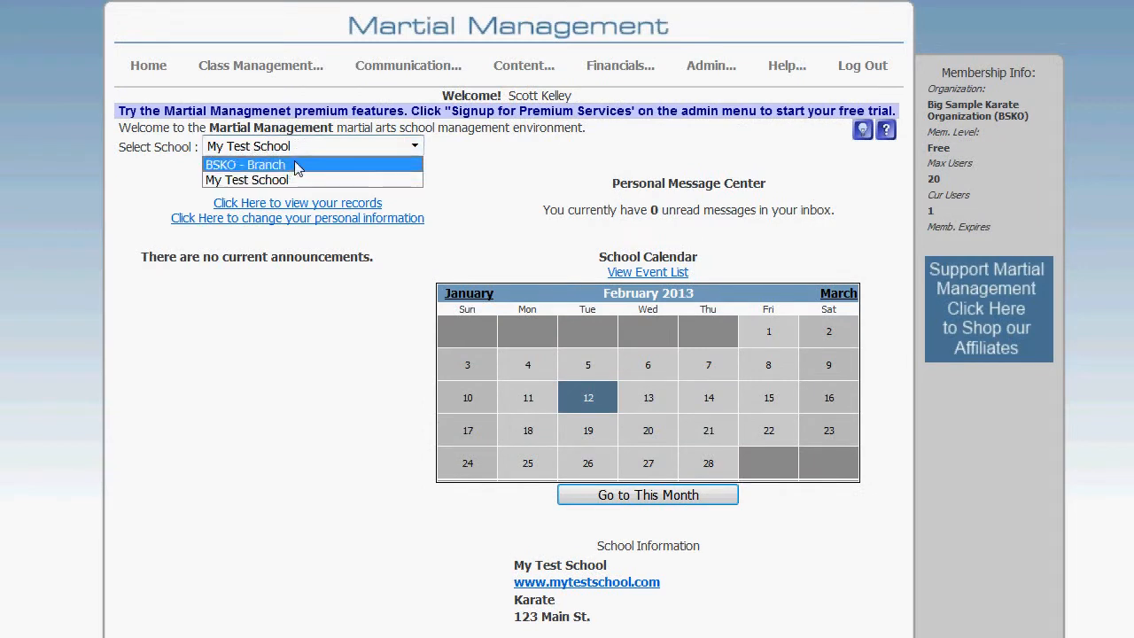
left_click(292, 163)
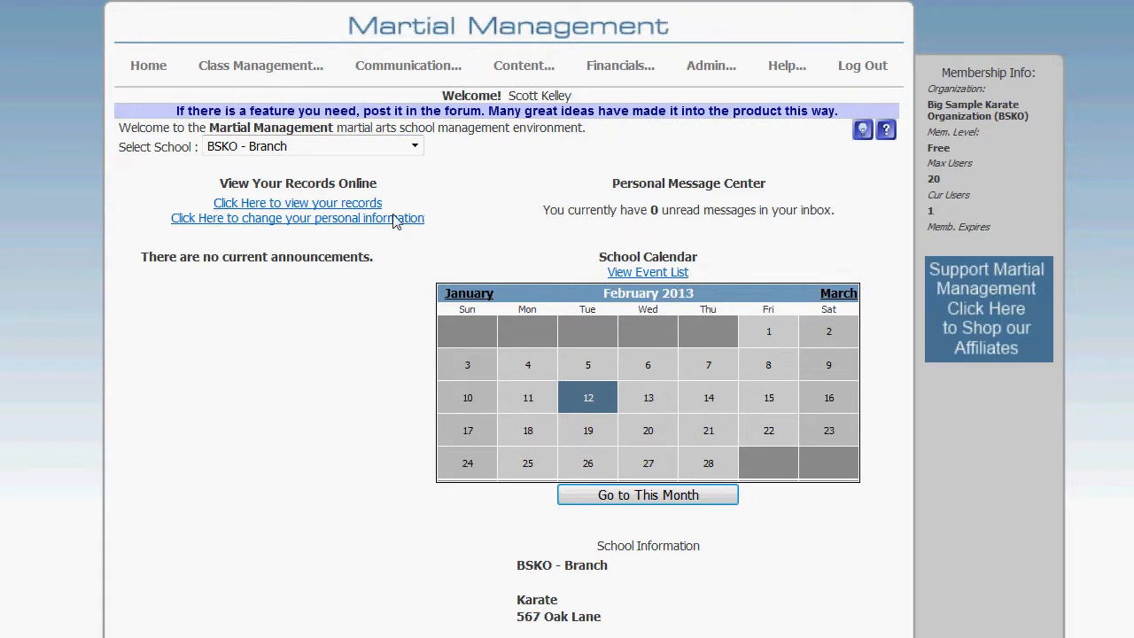
- Open the organization's list of schools from the administration area
mouse_move(747, 89)
mouse_move(705, 81)
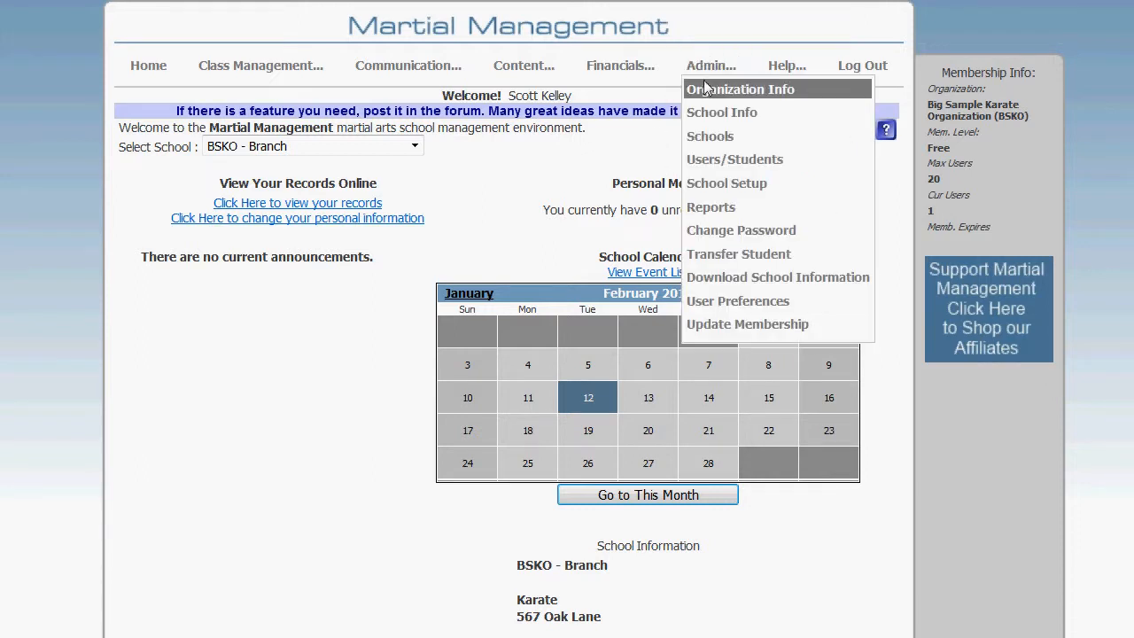
left_click(710, 138)
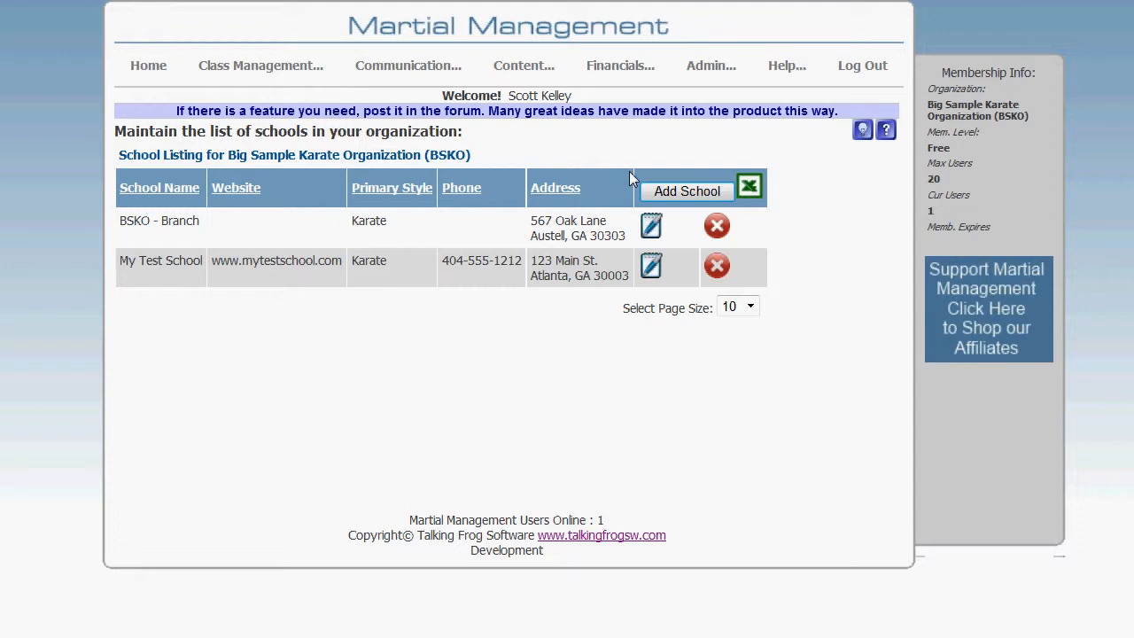
- Open the school setup and review BSKO - Branch's class templates, activity categories, user groups and user defined fields
mouse_move(719, 65)
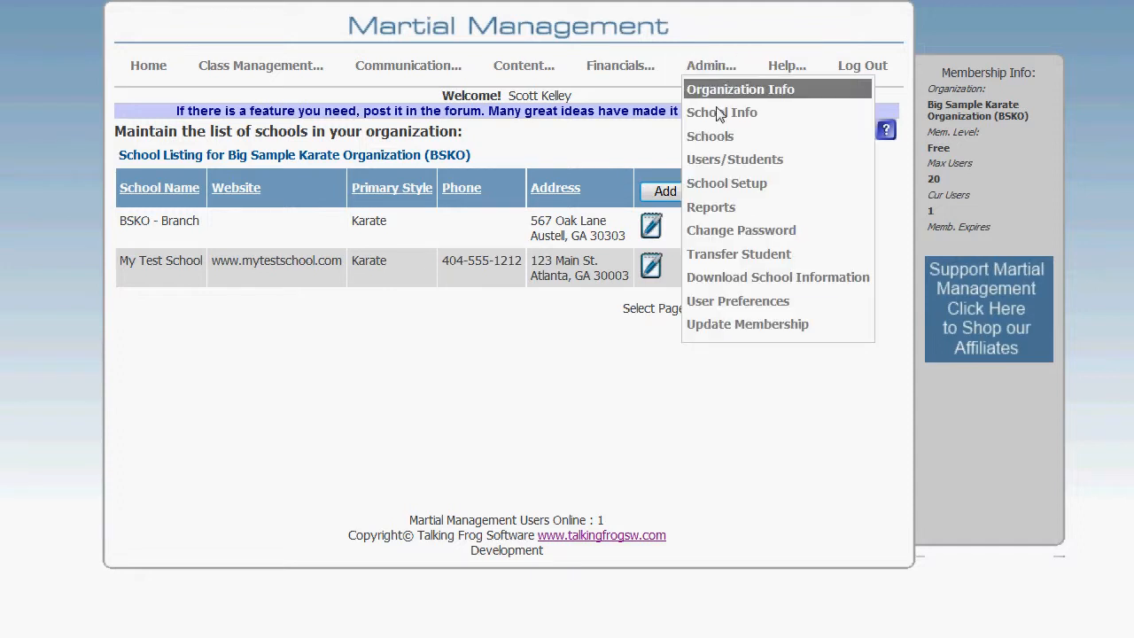
left_click(708, 185)
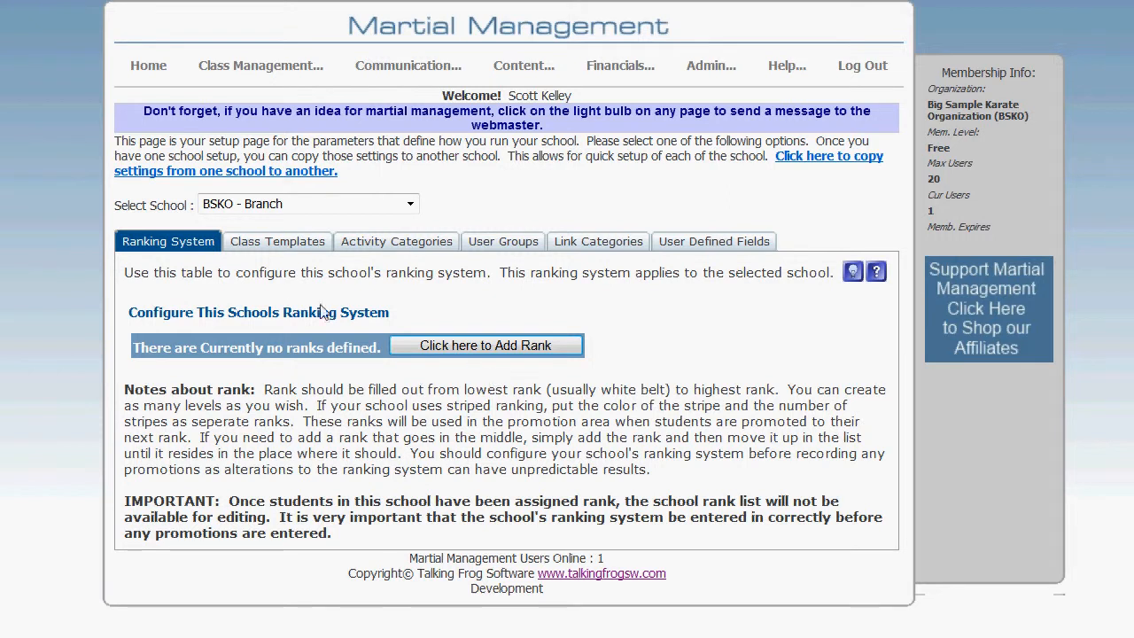
left_click(292, 253)
left_click(380, 245)
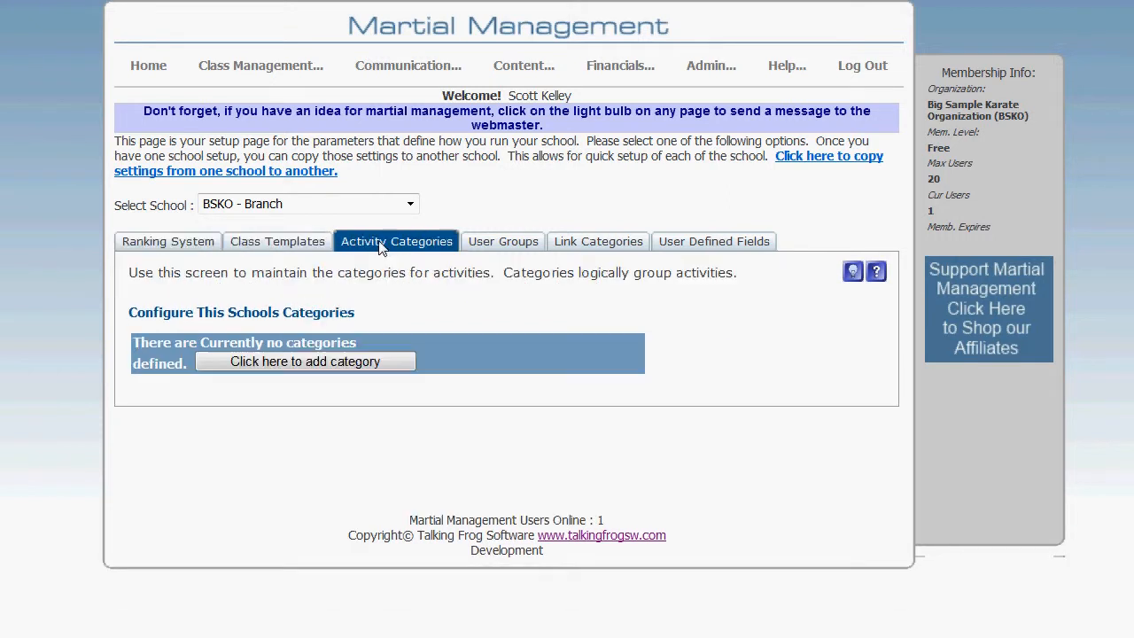
left_click(496, 245)
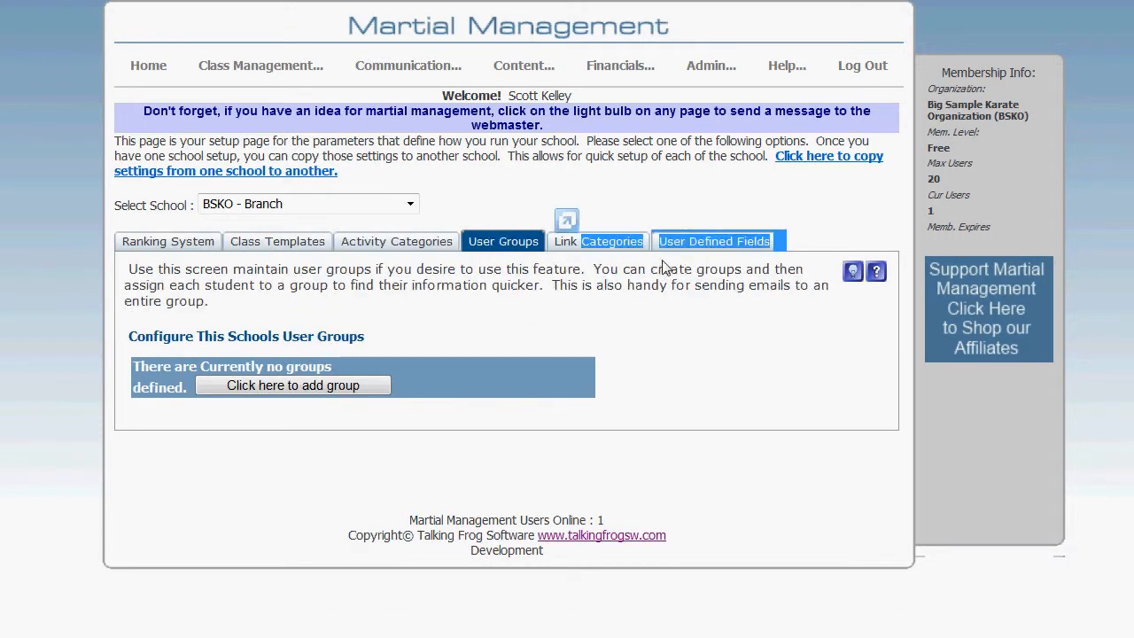
left_click(690, 242)
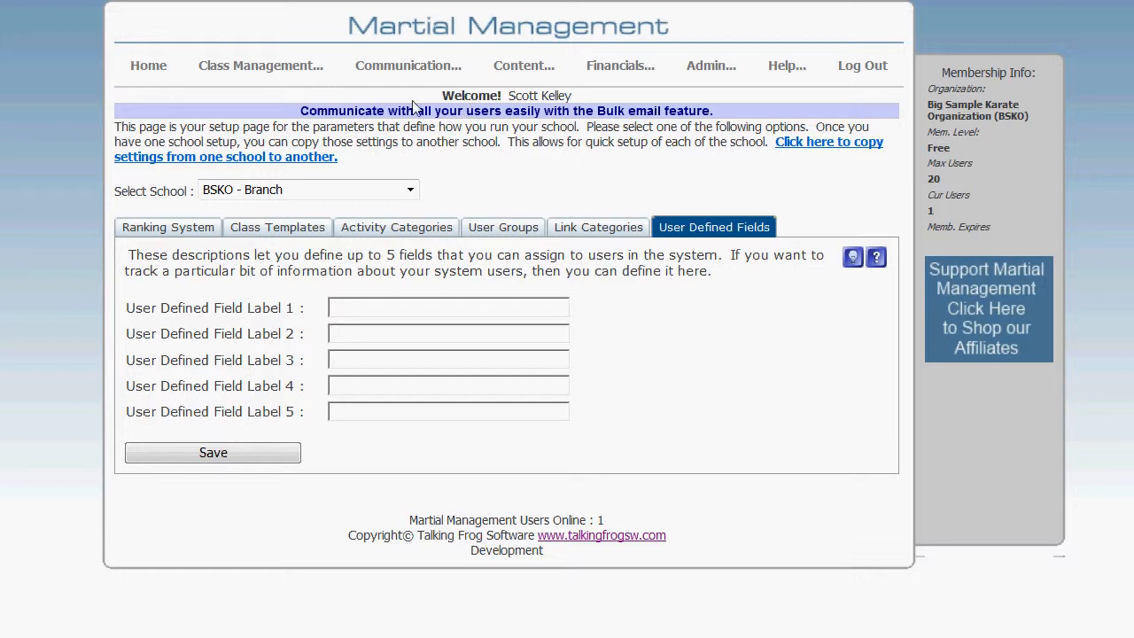
- Copy the school settings from My Test School to BSKO - Branch
left_click(829, 143)
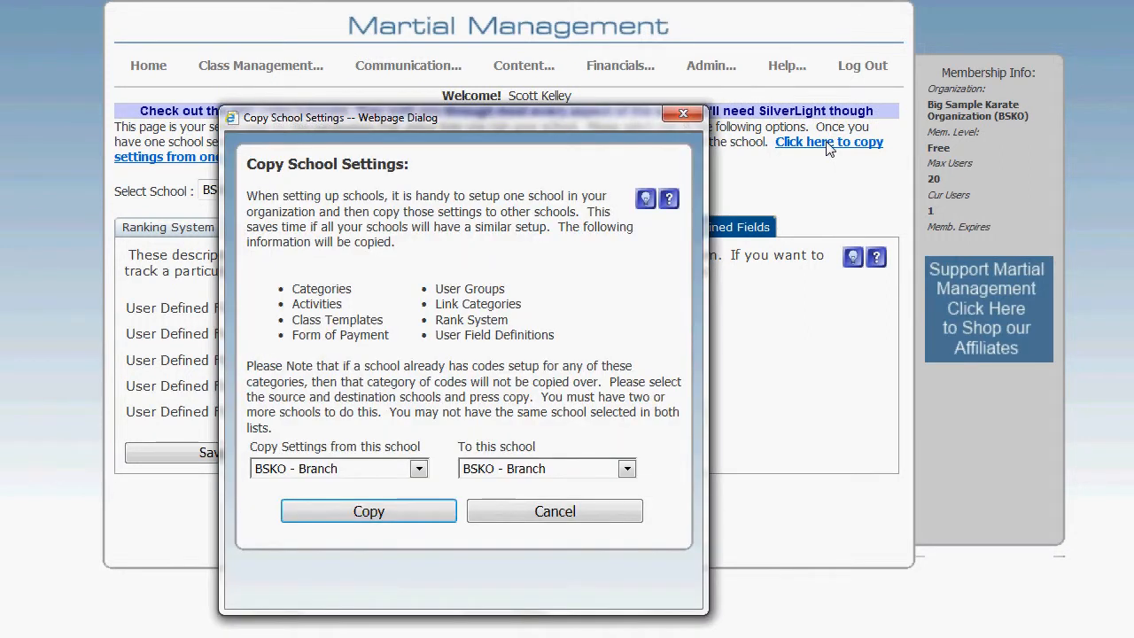
left_click(417, 470)
left_click(388, 501)
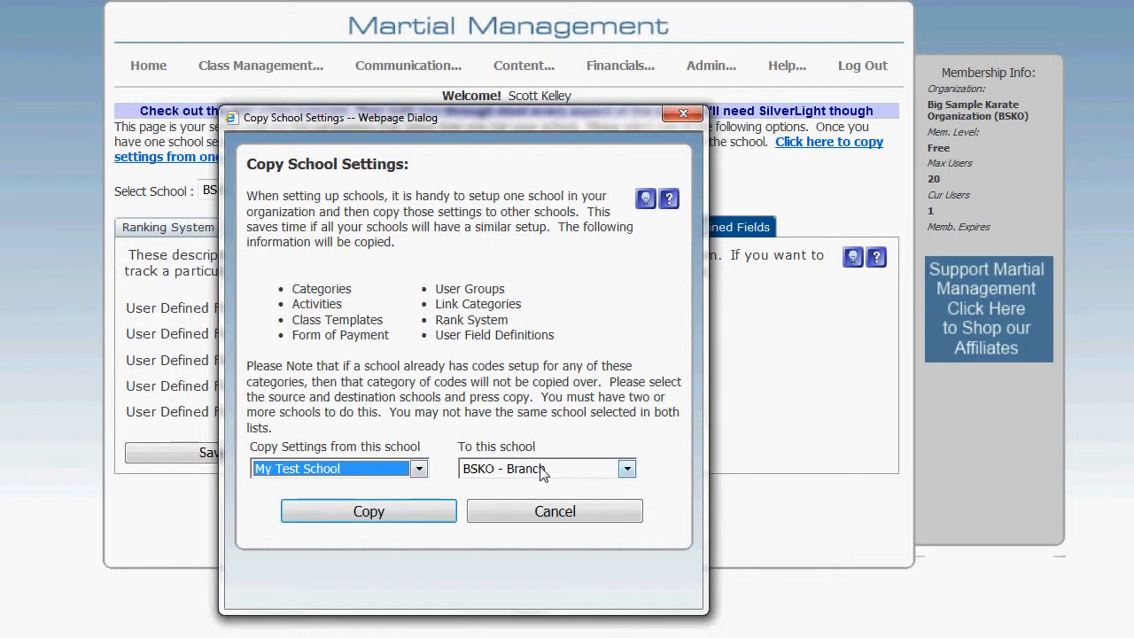
left_click(368, 511)
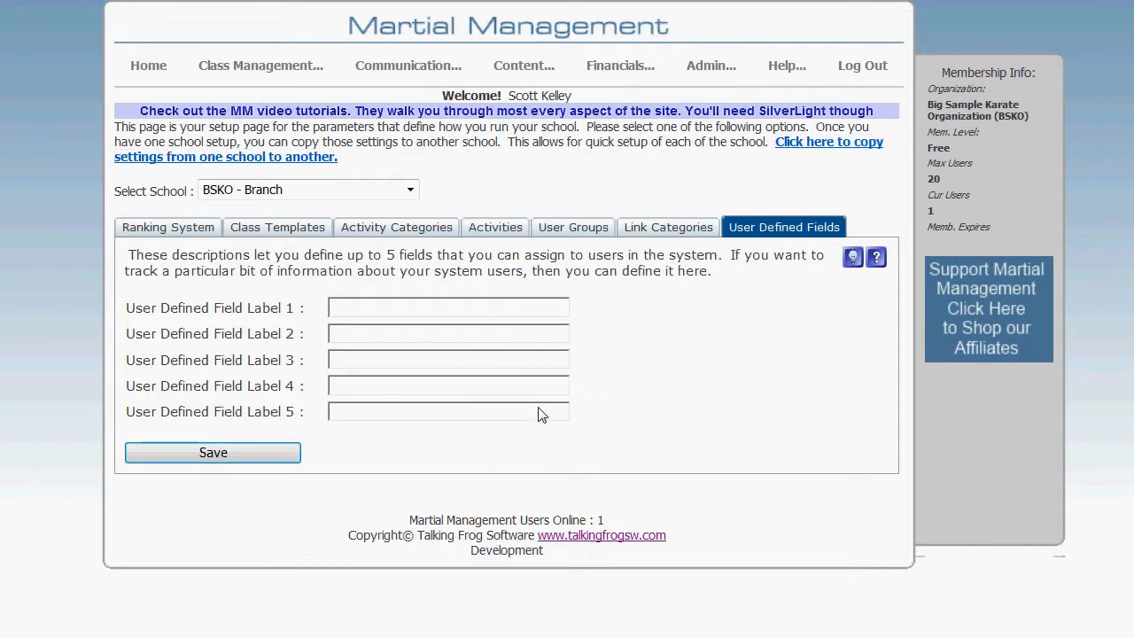
- Examine the copied ranking system and class templates of BSKO - Branch
left_click(164, 224)
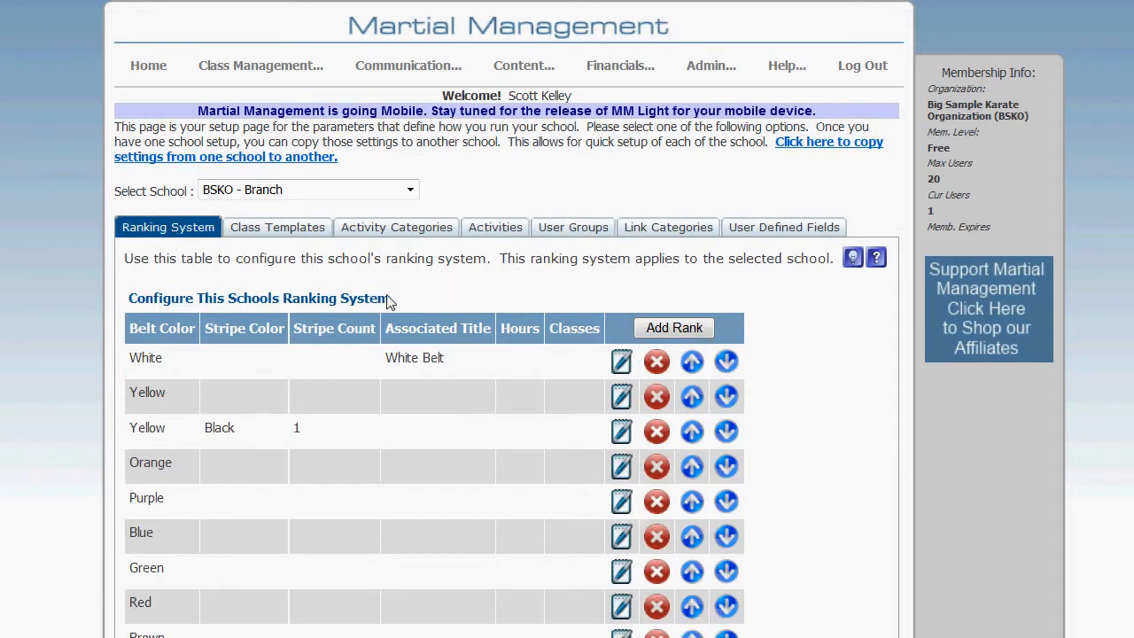
scroll(387, 356, "down", 3)
scroll(387, 357, "up", 3)
left_click(272, 191)
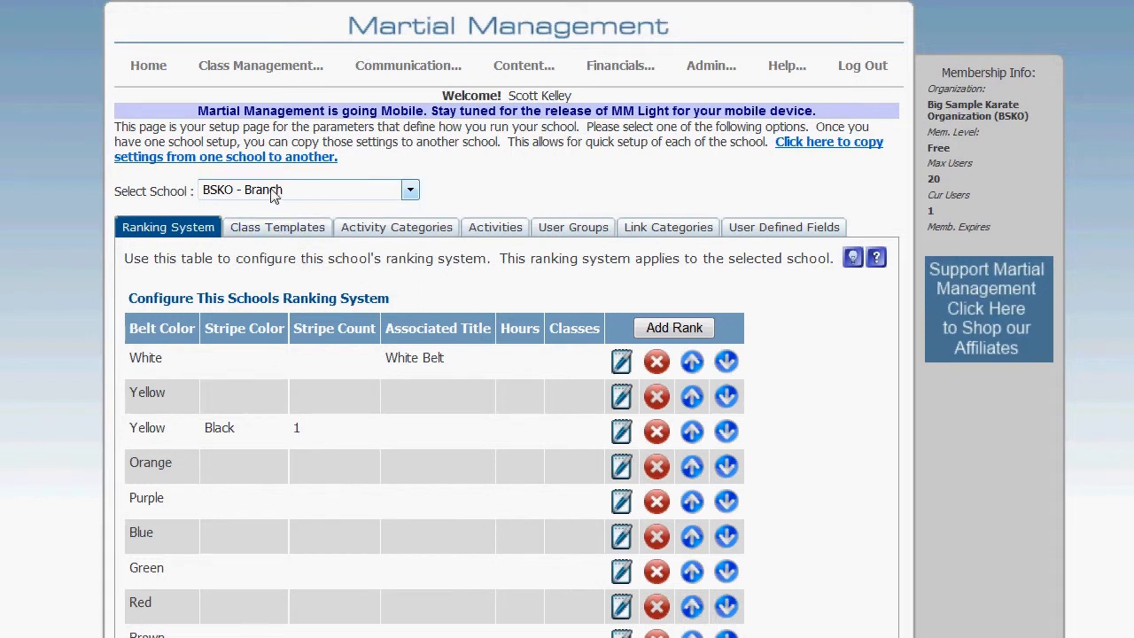
left_click(273, 191)
left_click(272, 193)
left_click(274, 228)
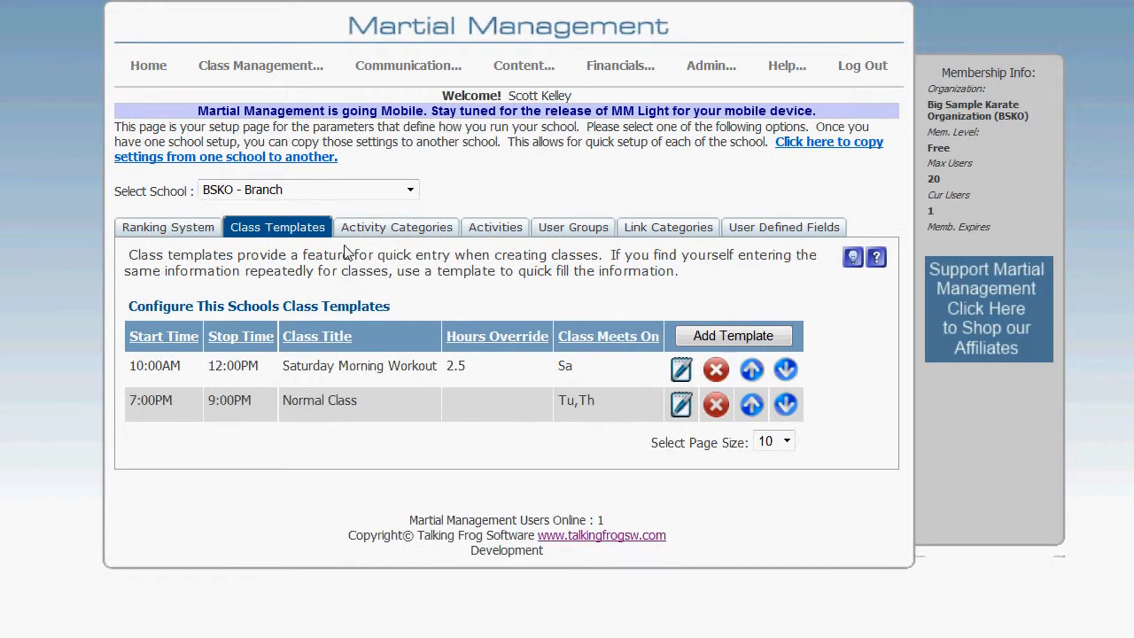
- Examine the copied activity categories, activities, user groups, link categories and user defined fields of BSKO - Branch
left_click(412, 229)
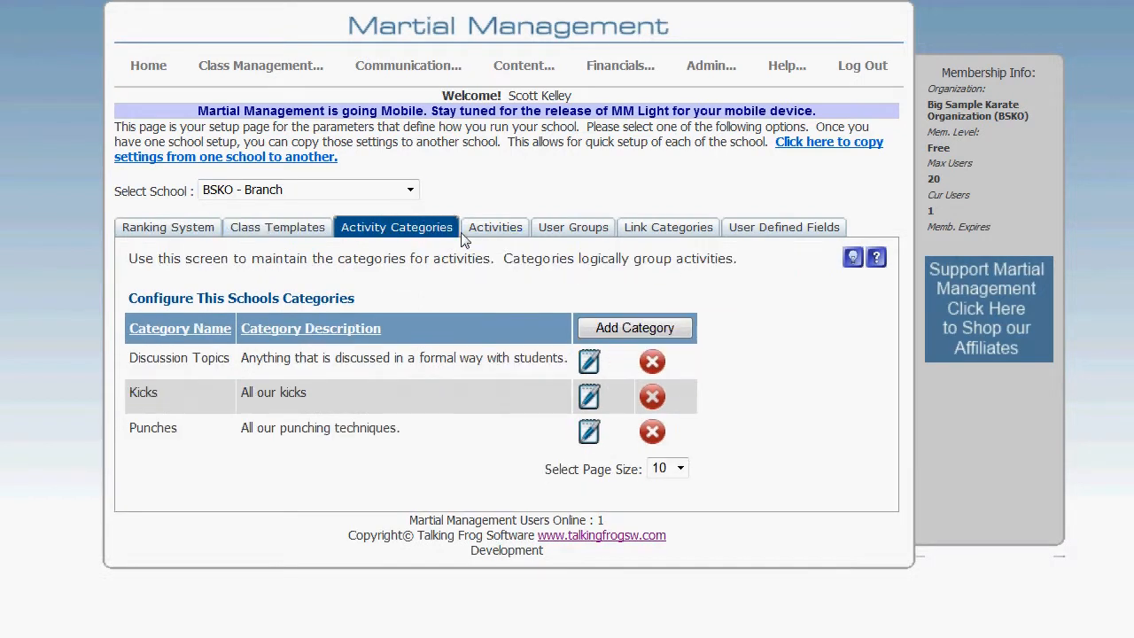
left_click(509, 229)
left_click(550, 230)
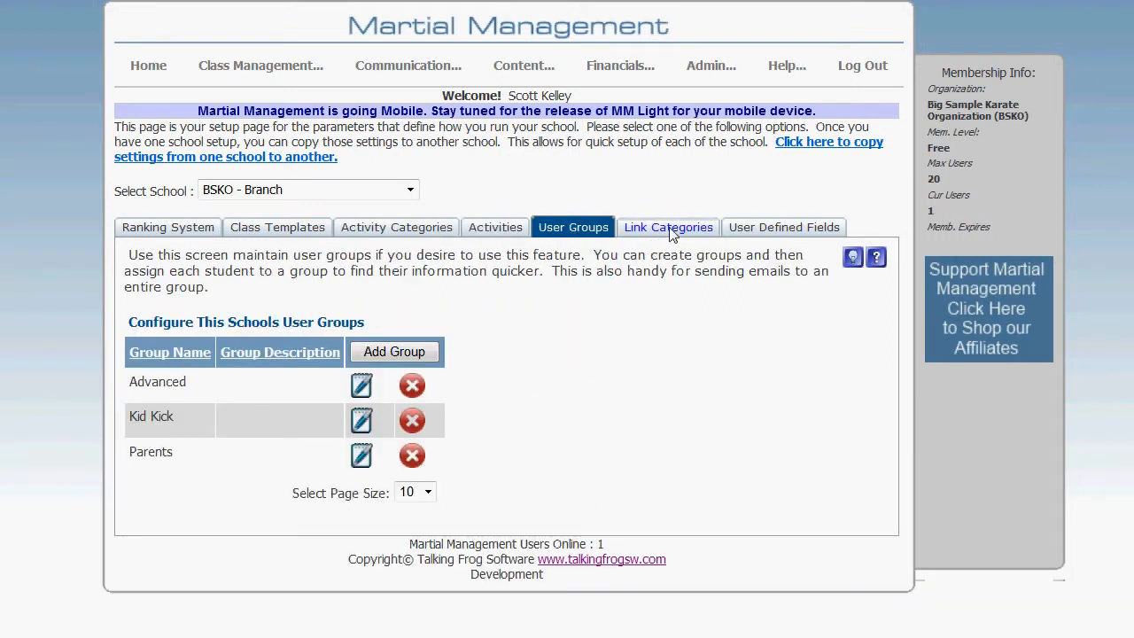
left_click(669, 232)
left_click(744, 234)
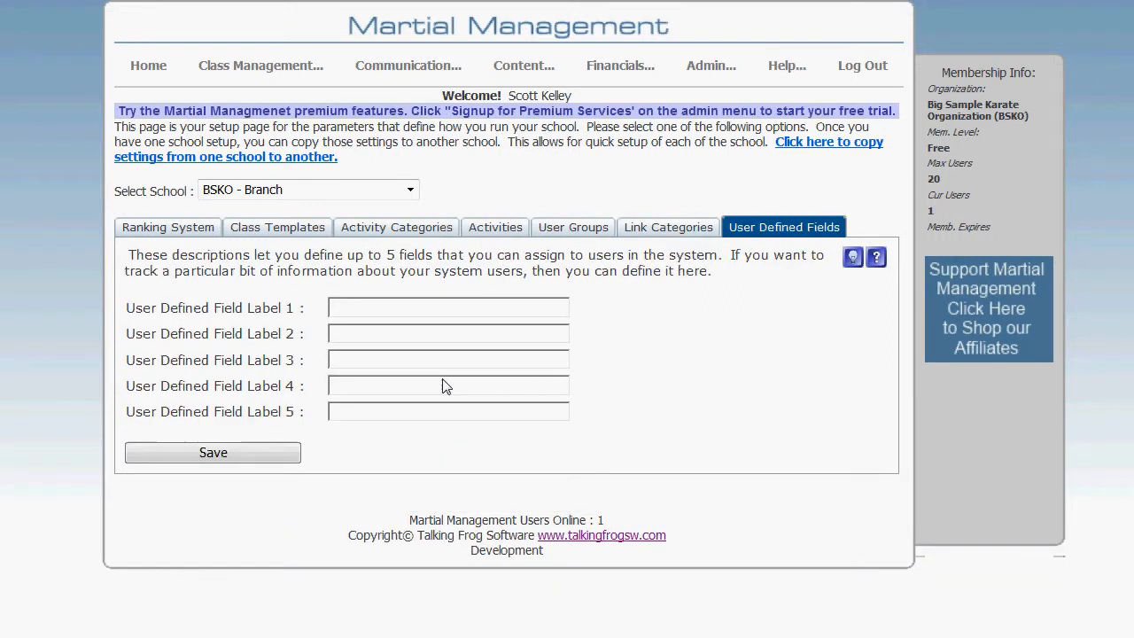
- Go back over BSKO - Branch's setup sections, from user defined fields and activities to class templates, and return to the ranking system
left_click(207, 232)
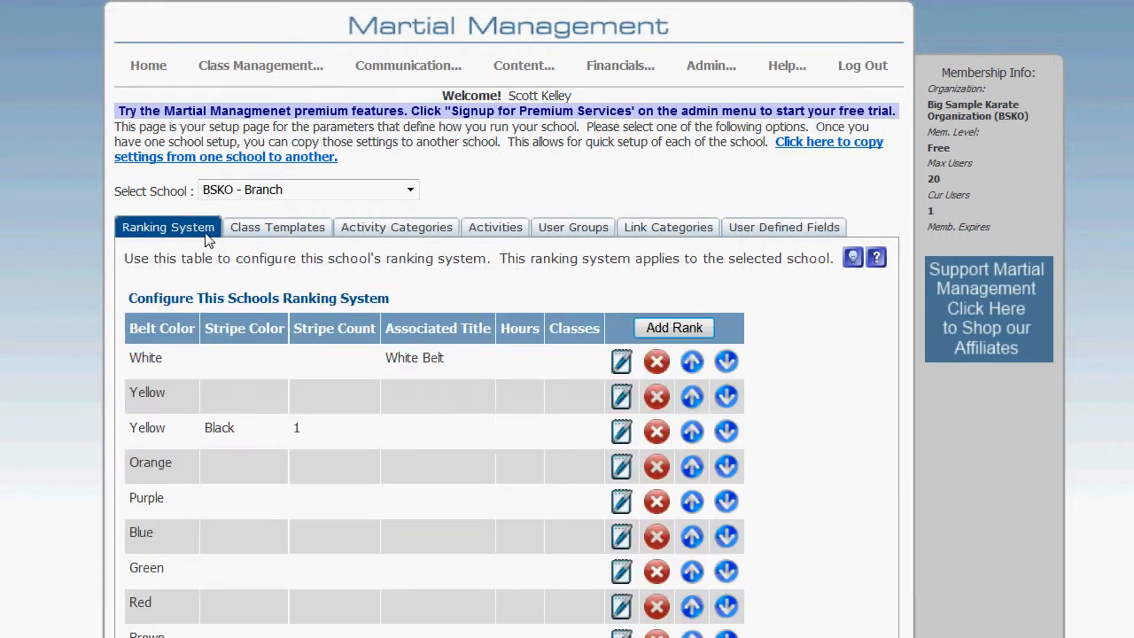
left_click(778, 232)
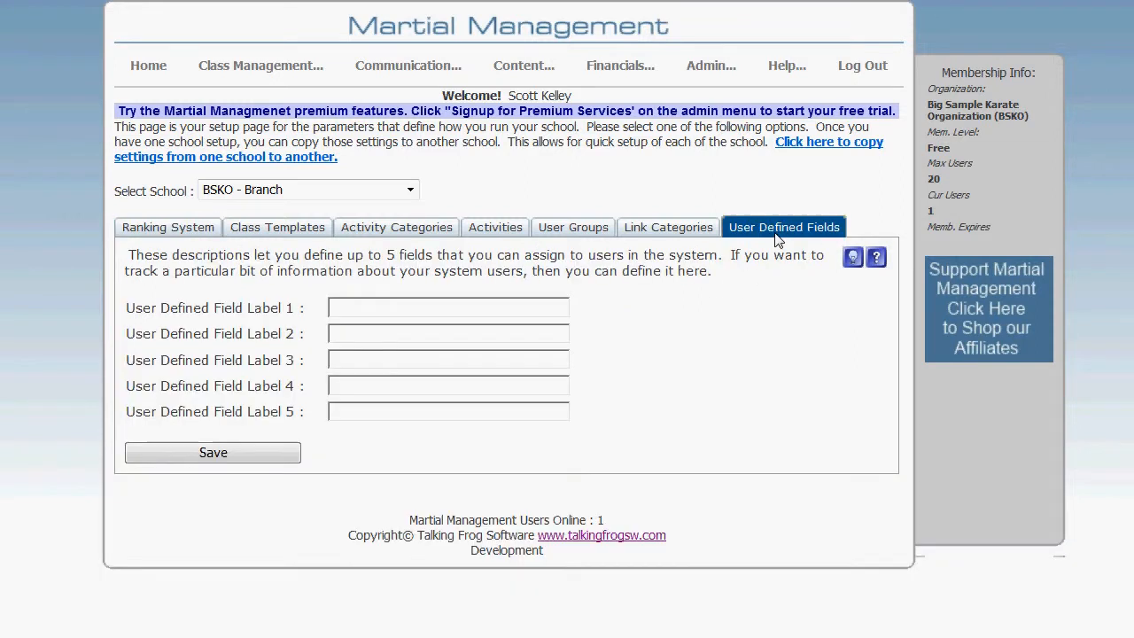
left_click(629, 230)
left_click(492, 232)
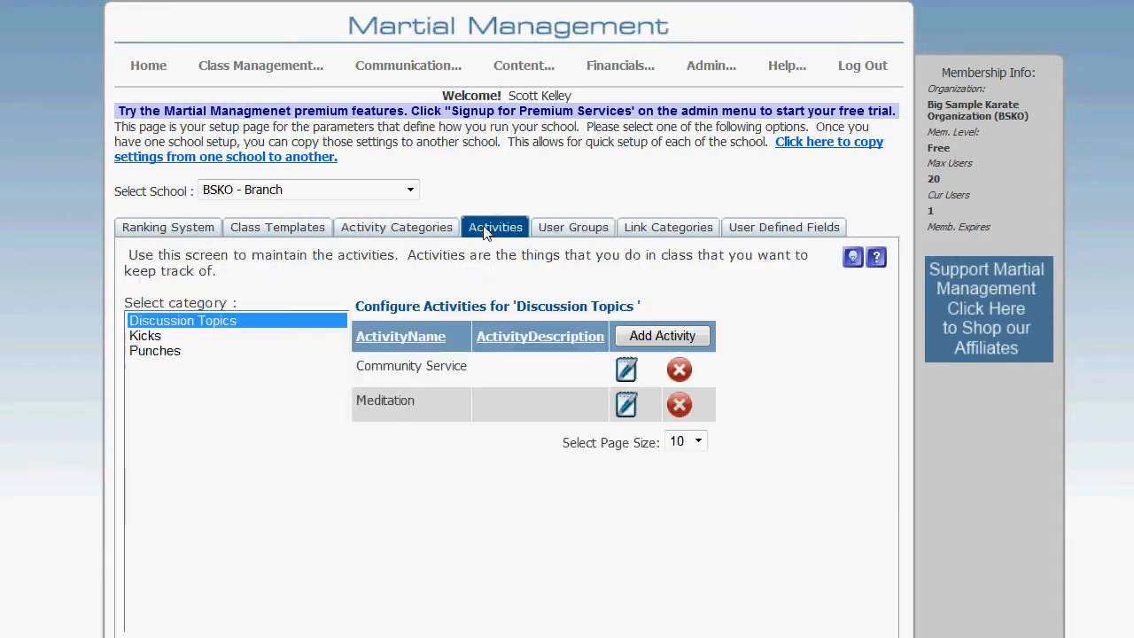
left_click(420, 233)
left_click(258, 234)
left_click(181, 232)
left_click(259, 234)
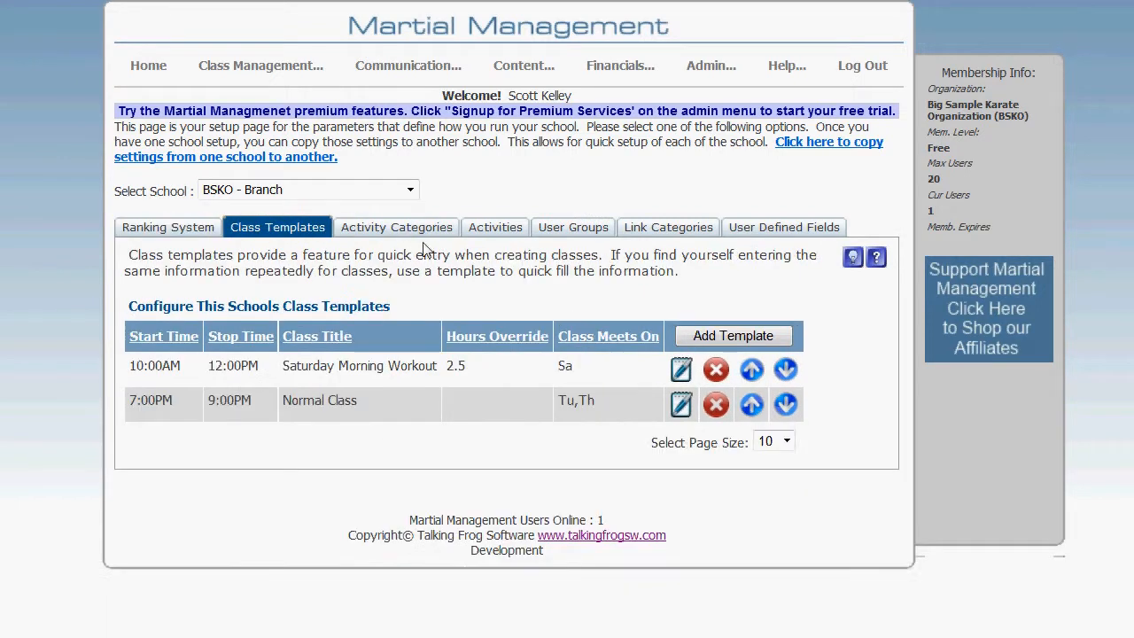
left_click(433, 232)
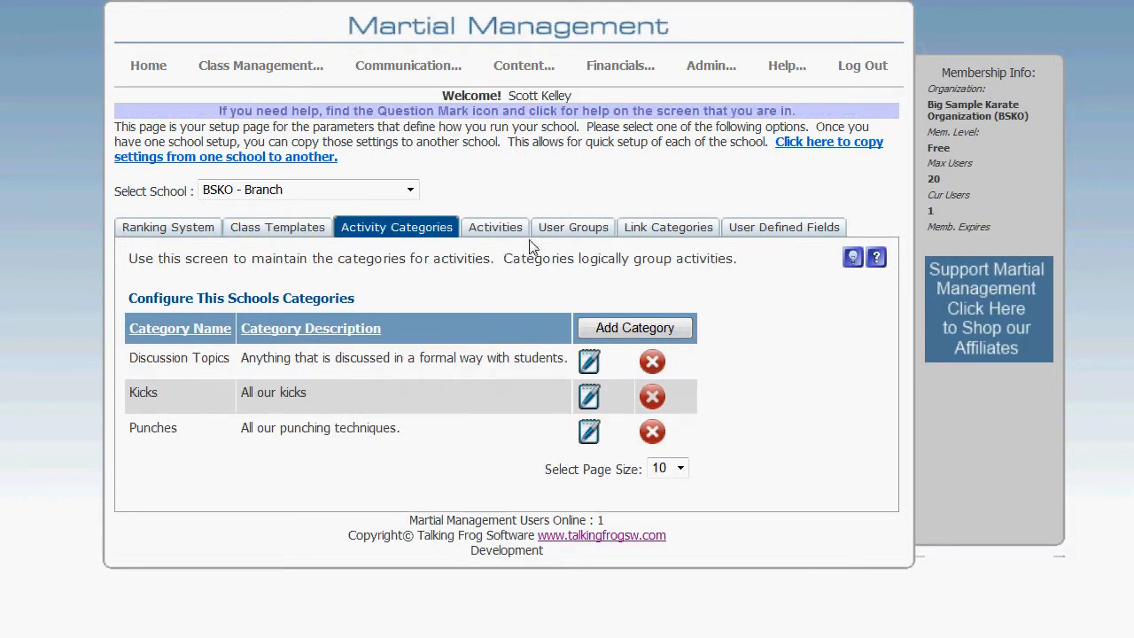
left_click(793, 233)
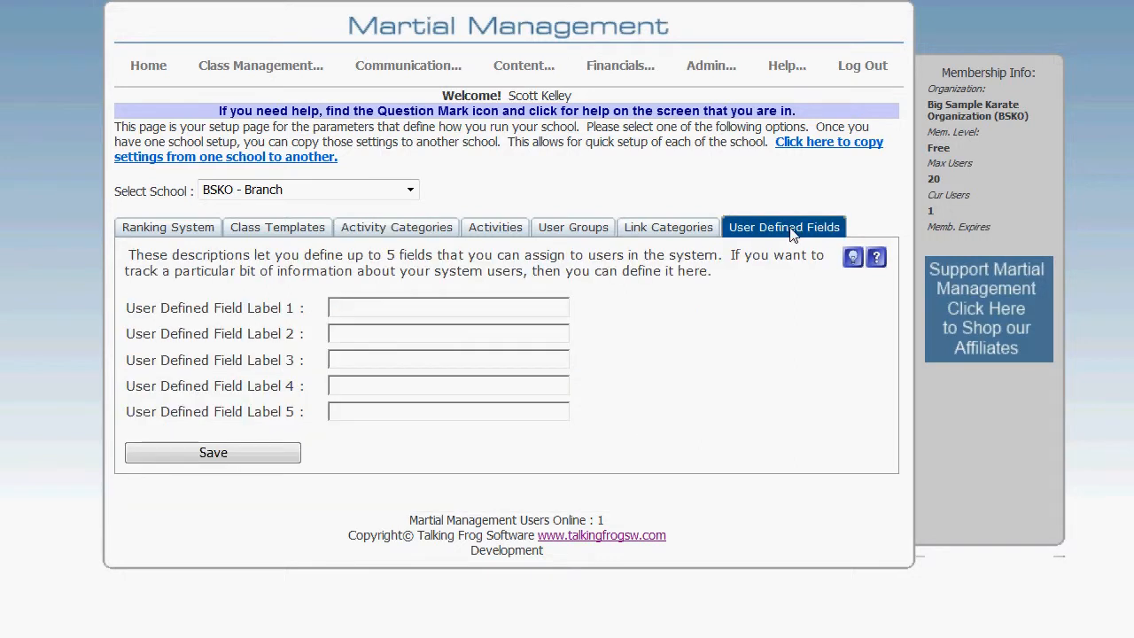
left_click(180, 229)
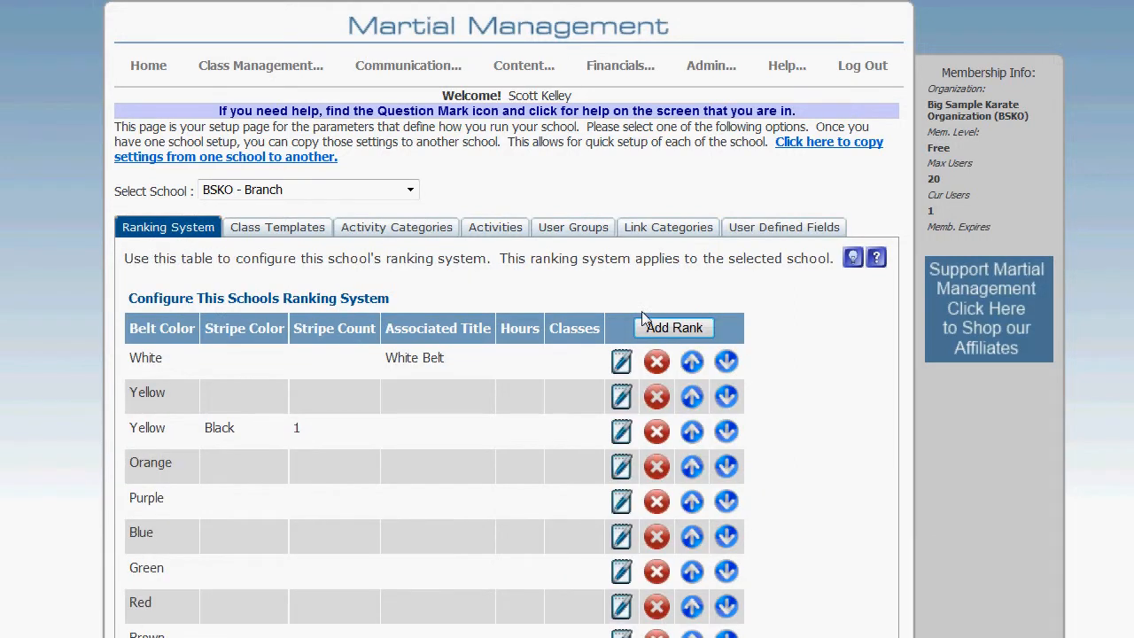